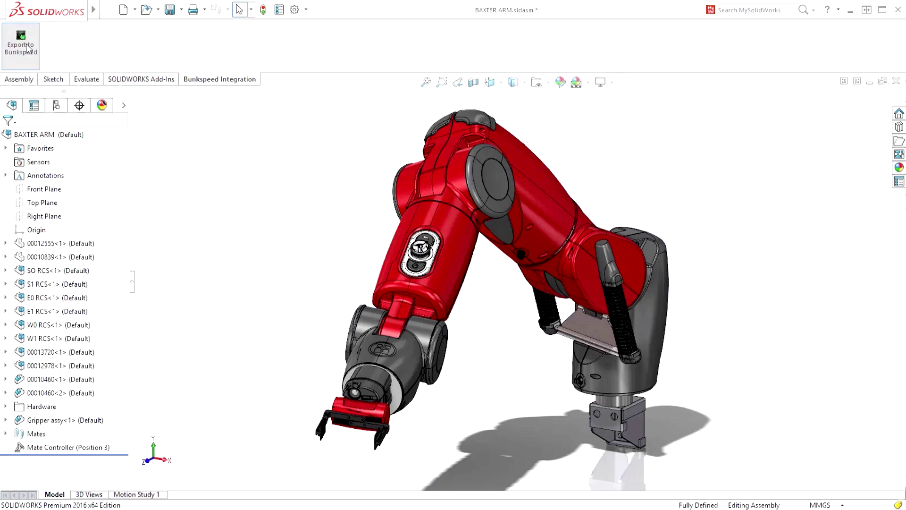
# Export the Baxter arm assembly to Bunkspeed Shot and orbit the rendered arm.
pyautogui.click(27, 48)
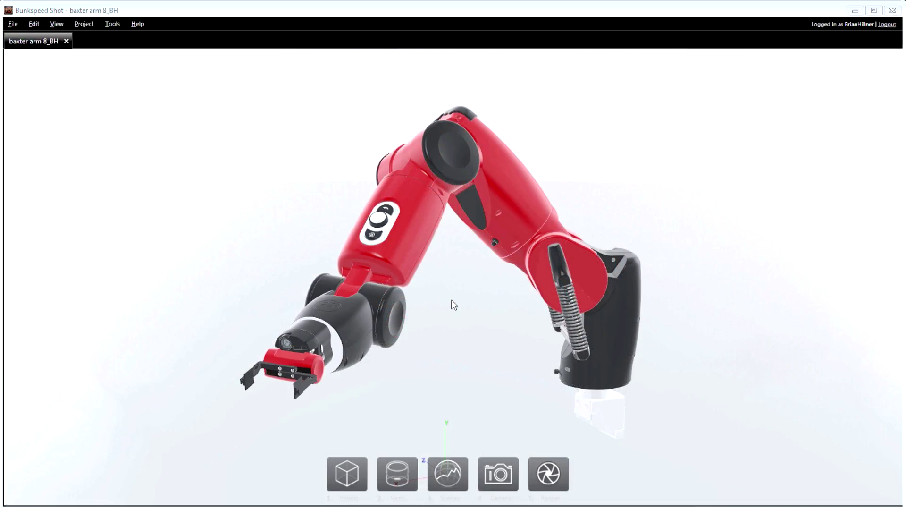
pyautogui.moveTo(366, 281); pyautogui.dragTo(466, 237)
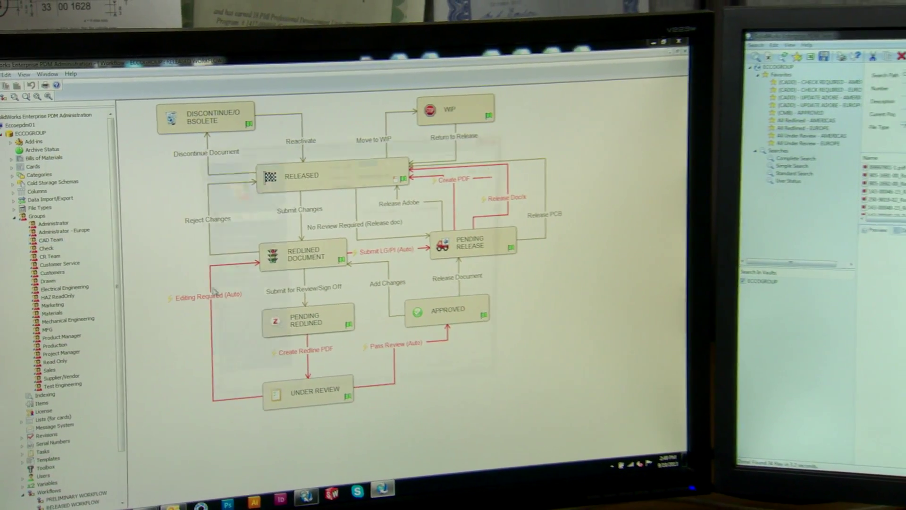
pyautogui.doubleClick(77, 244)
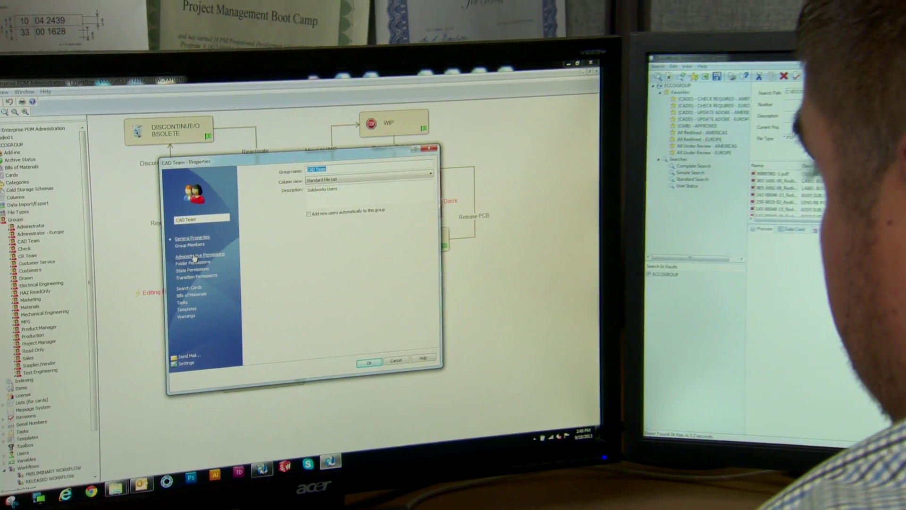
pyautogui.click(213, 254)
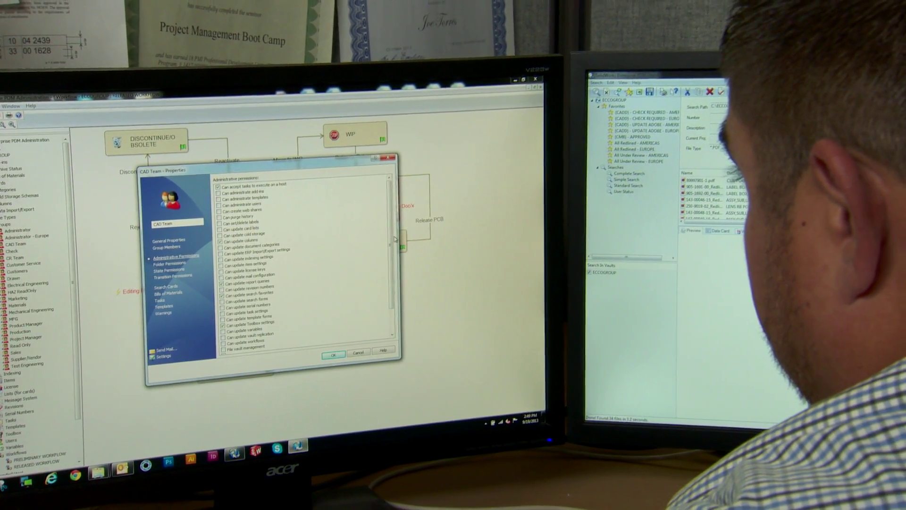
pyautogui.scroll(-2, 304, 274)
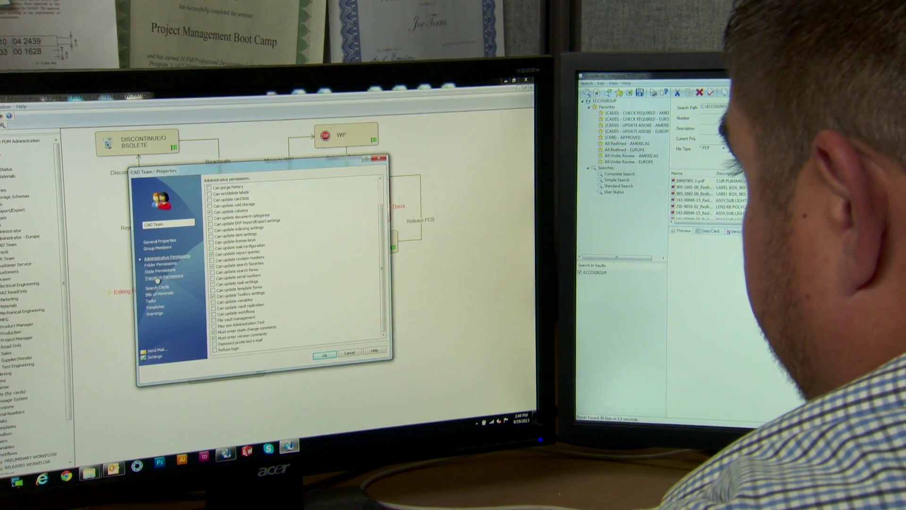
pyautogui.click(184, 278)
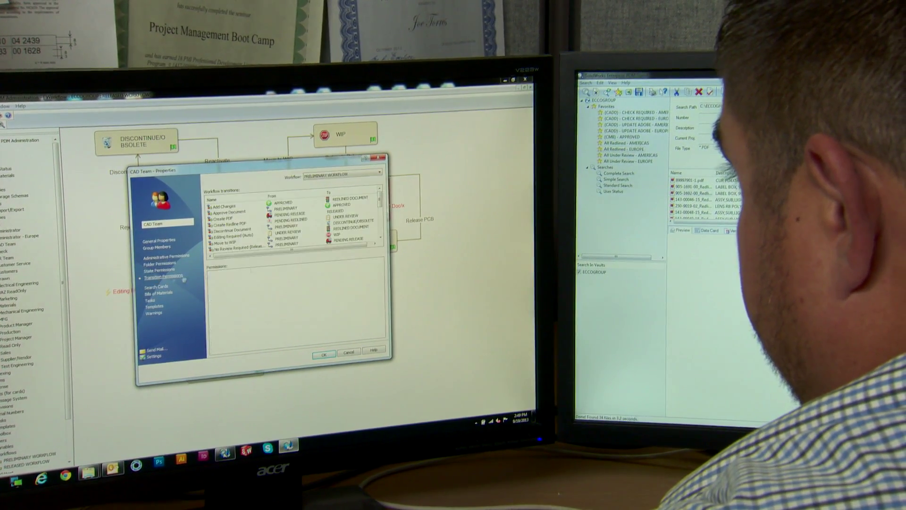
pyautogui.click(229, 224)
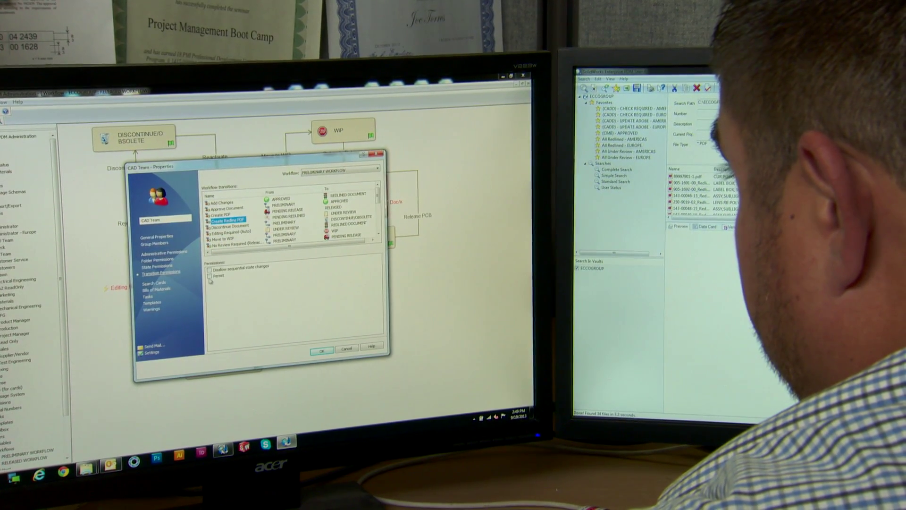
pyautogui.click(318, 351)
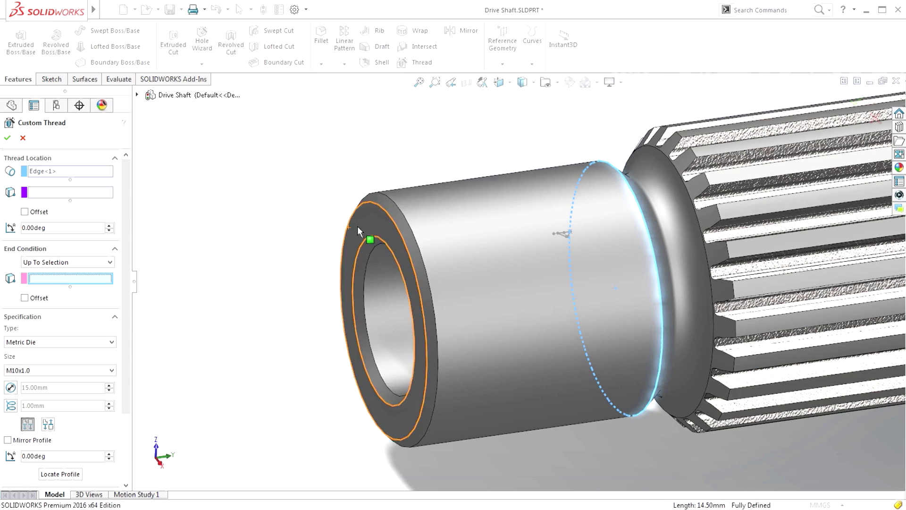
# Cut the thread up to the shaft end face with reversed 1.00 mm start and end offsets, then enter a 50 mm fillet radius.
pyautogui.click(359, 231)
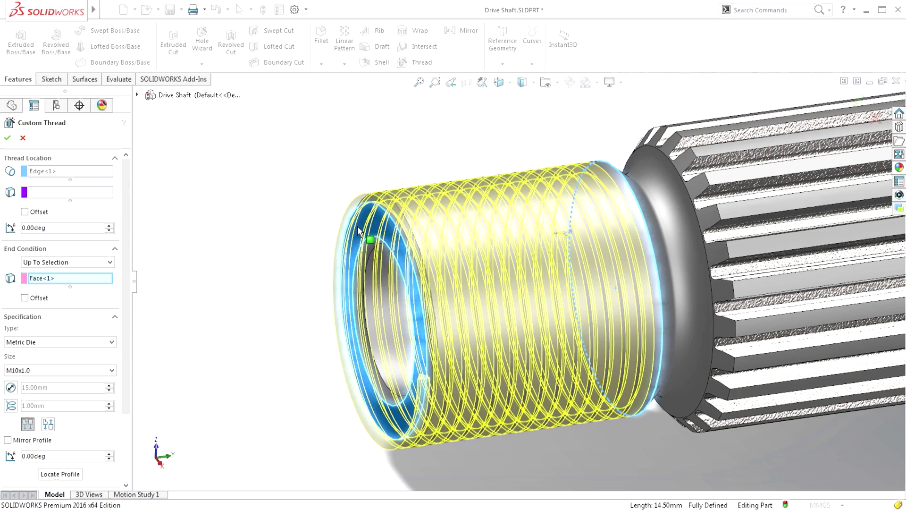
pyautogui.click(26, 212)
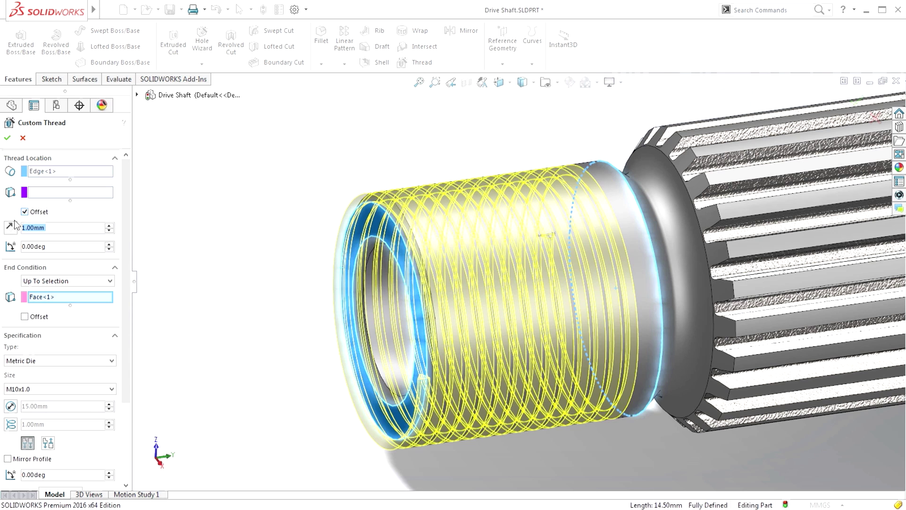
pyautogui.click(11, 228)
pyautogui.click(24, 317)
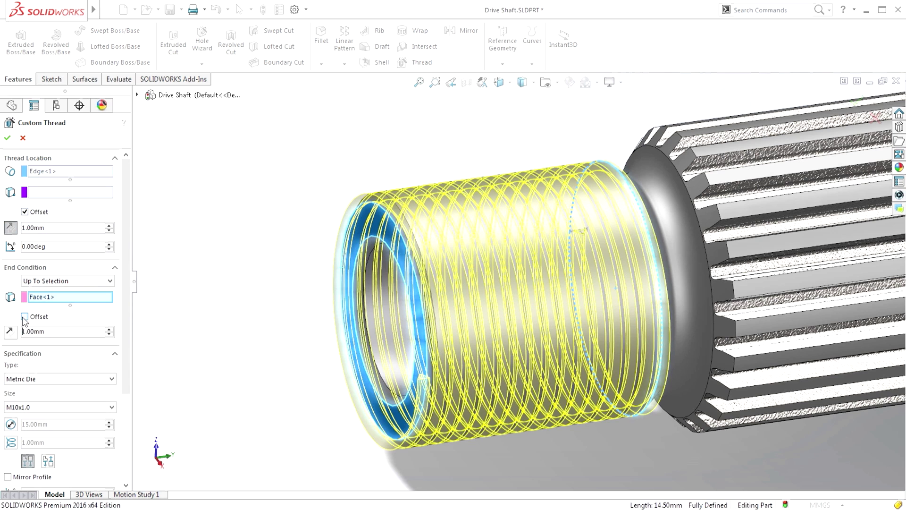
pyautogui.click(8, 139)
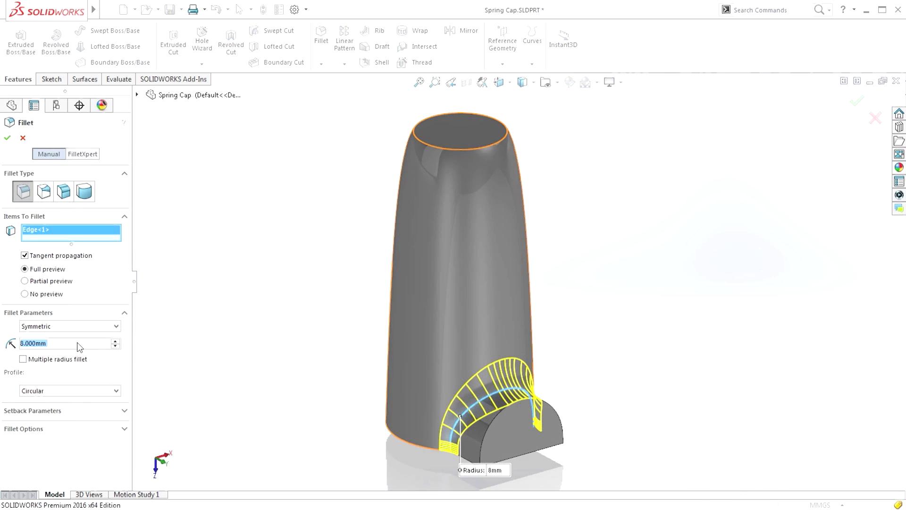
pyautogui.write('50')
pyautogui.press('Return')
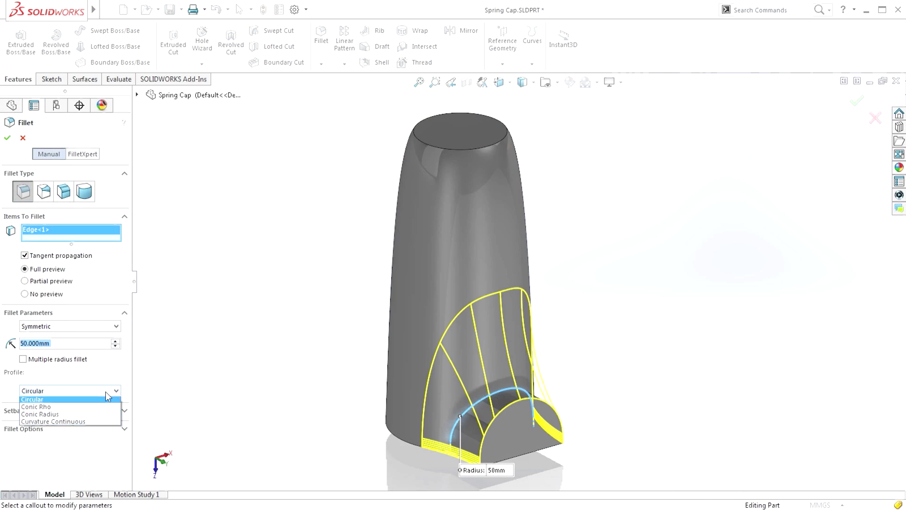
# Apply the 50 mm fillet to the spring cap with a Curvature Continuous profile.
pyautogui.click(107, 422)
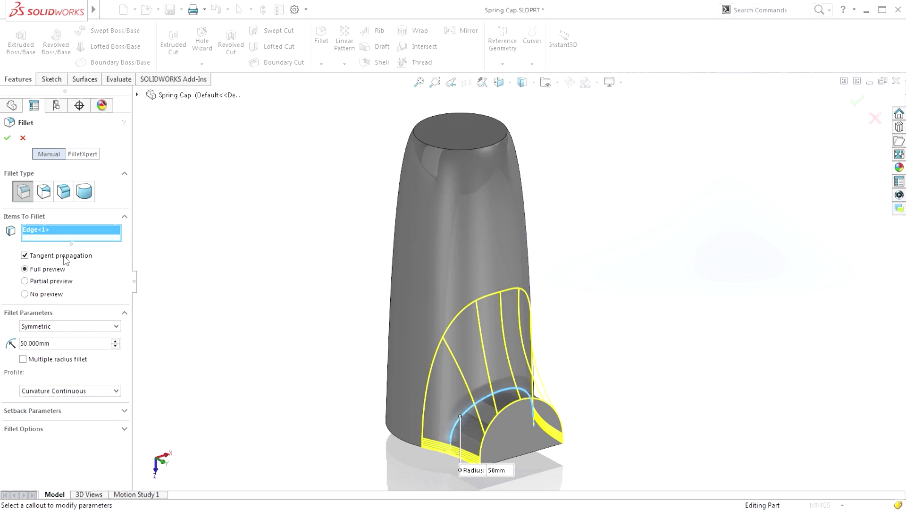
pyautogui.click(7, 138)
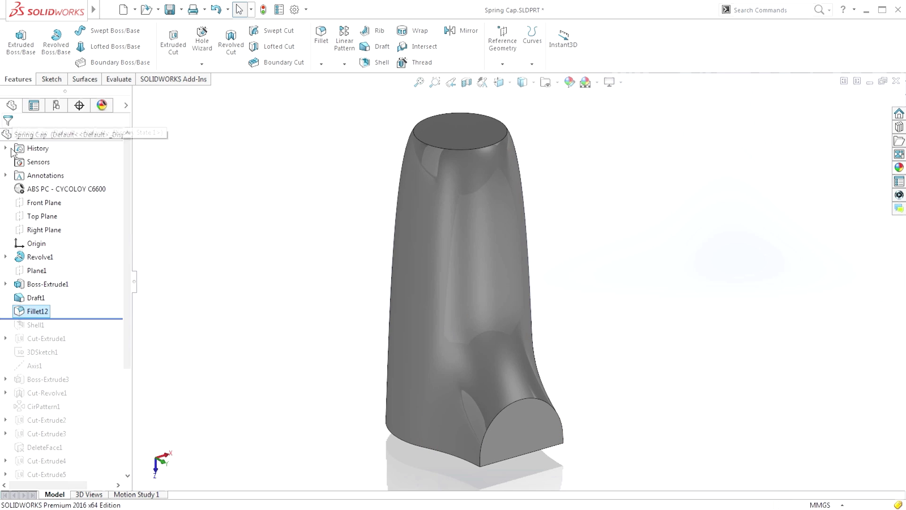
pyautogui.click(165, 195)
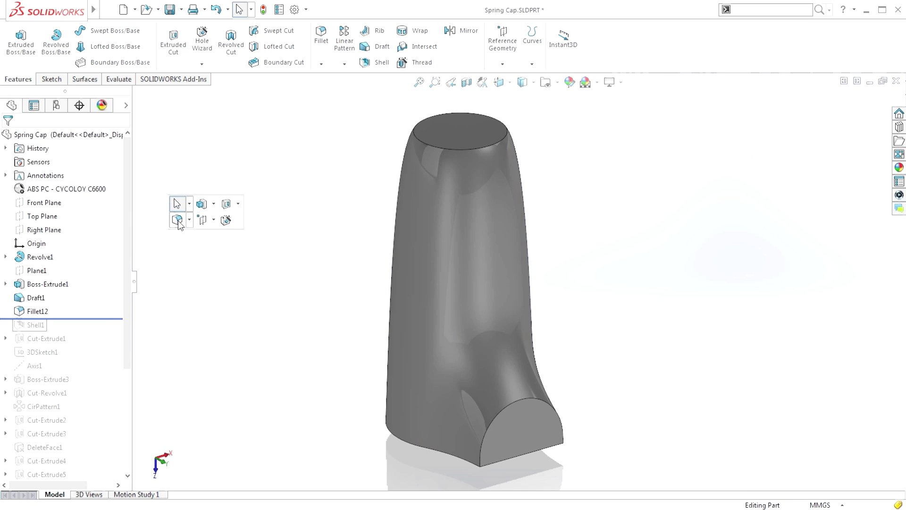
pyautogui.click(177, 220)
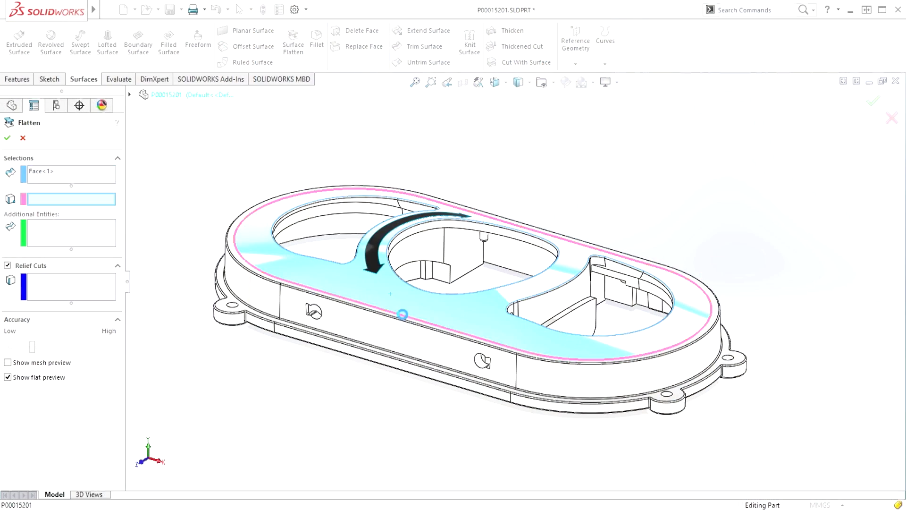
# Flatten the top face from the outer edge, adding Edge<19> to Edge<28> as additional entities.
pyautogui.click(402, 314)
pyautogui.moveTo(413, 323); pyautogui.dragTo(412, 344, button='middle')
pyautogui.click(105, 240)
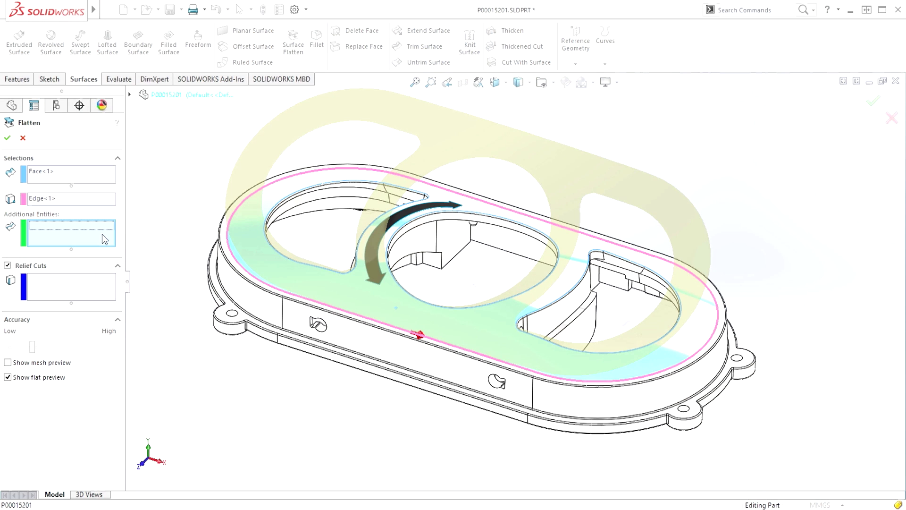
pyautogui.moveTo(492, 300); pyautogui.dragTo(491, 301)
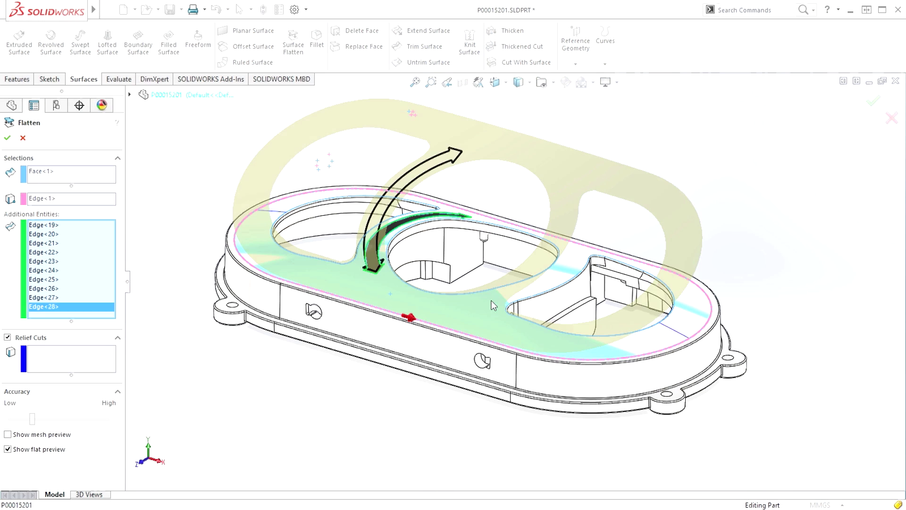
pyautogui.moveTo(492, 301); pyautogui.dragTo(541, 297, button='middle')
pyautogui.moveTo(572, 294); pyautogui.dragTo(480, 313, button='middle')
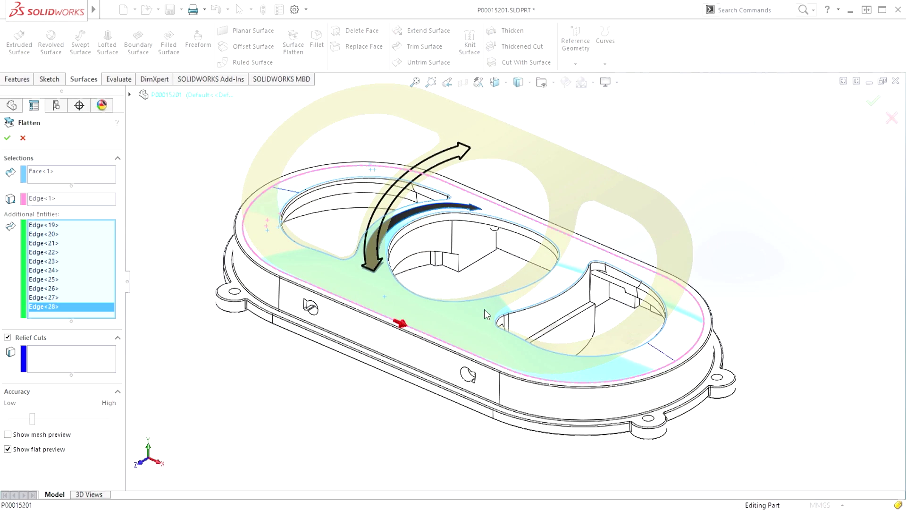
pyautogui.rightClick(474, 287)
pyautogui.click(496, 390)
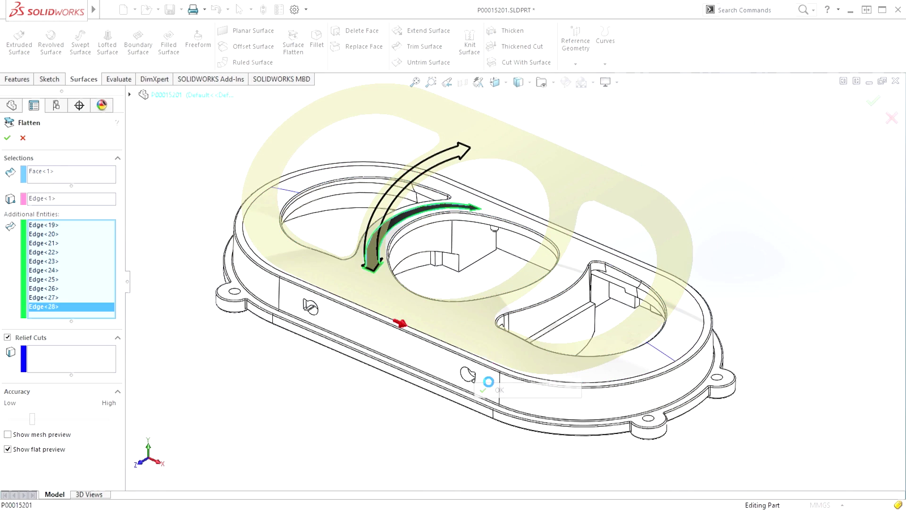
# View Surface-Flatten1 normal-to and show its deformation plot, then edit the flatten feature.
pyautogui.moveTo(464, 283)
pyautogui.mouseDown(button='middle')
pyautogui.moveTo(507, 281)
pyautogui.moveTo(467, 294)
pyautogui.mouseUp(button='middle')
pyautogui.click(473, 328)
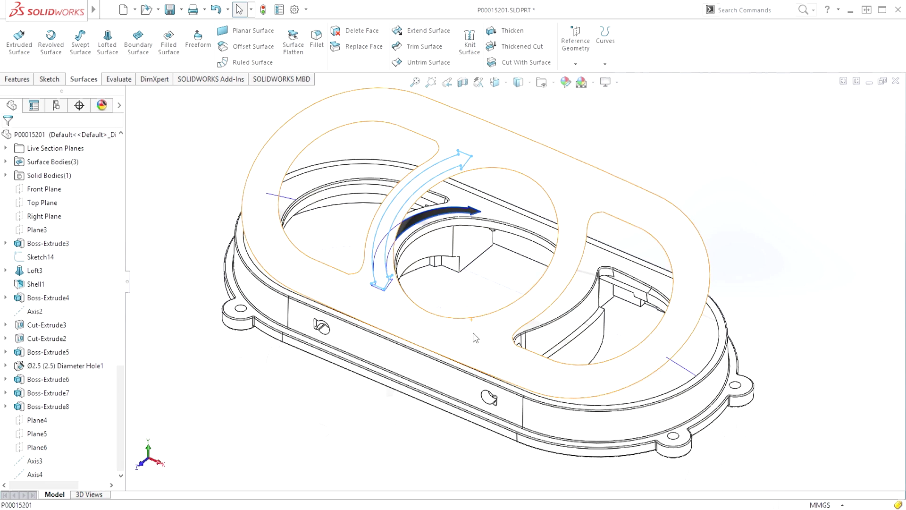
pyautogui.click(568, 296)
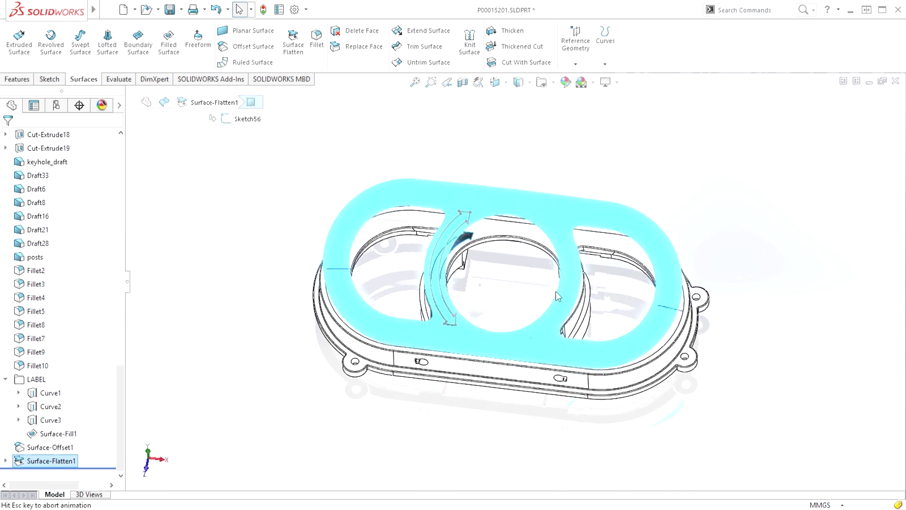
pyautogui.rightClick(541, 355)
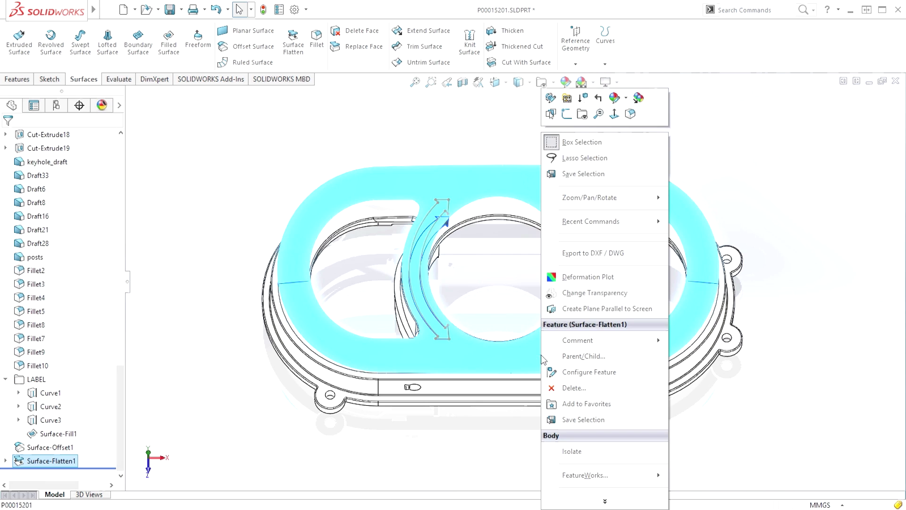
pyautogui.click(580, 275)
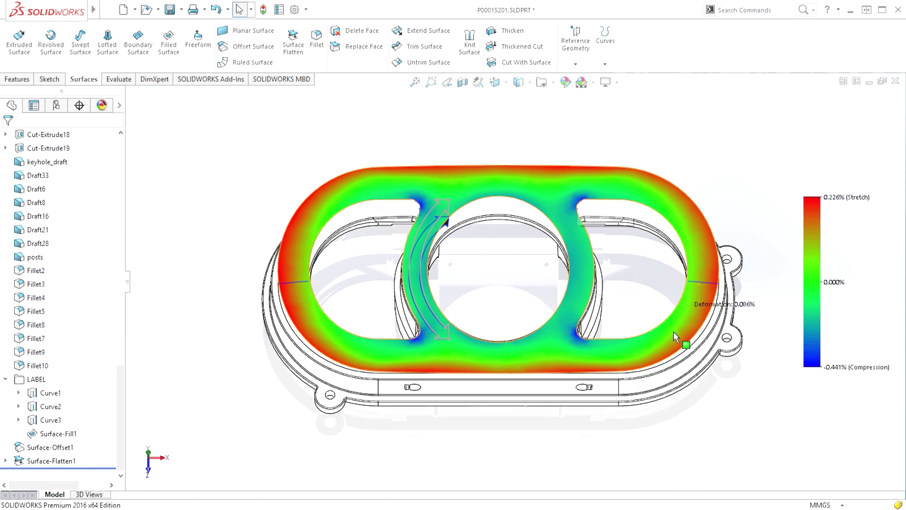
pyautogui.click(528, 183)
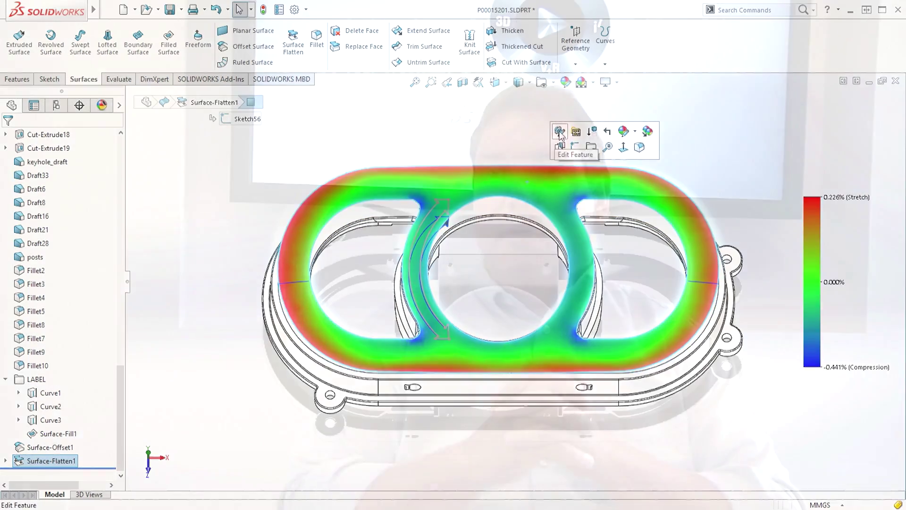
pyautogui.click(572, 144)
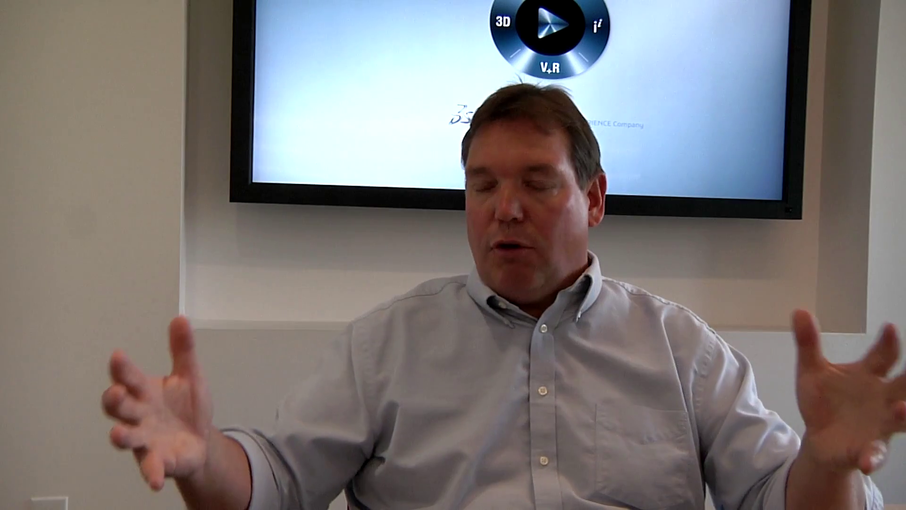